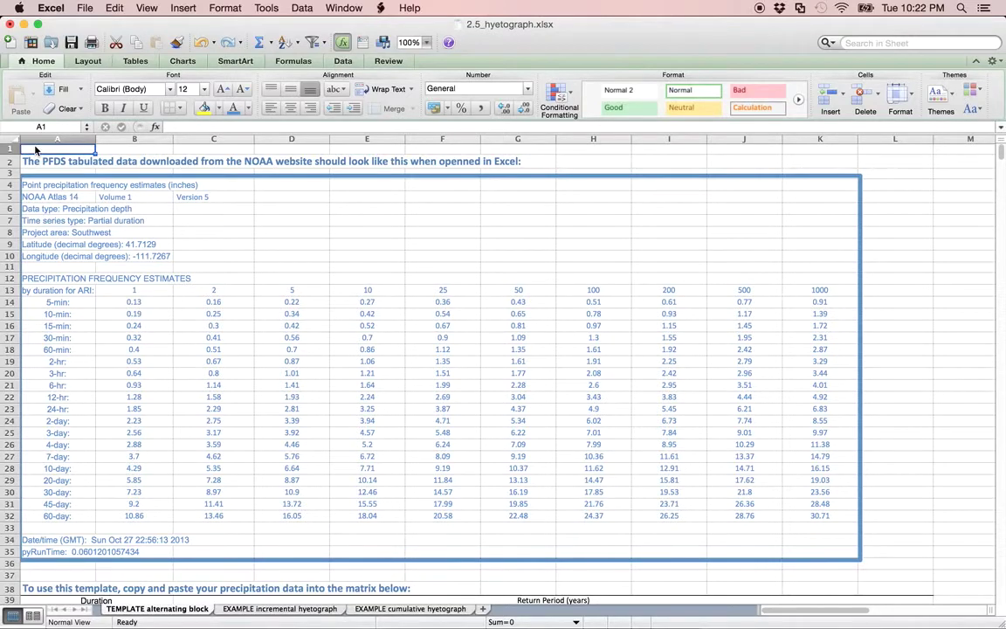
# Copy the PFDS precipitation depths in B14:K32.
pyautogui.scroll(-8, 34, 151)
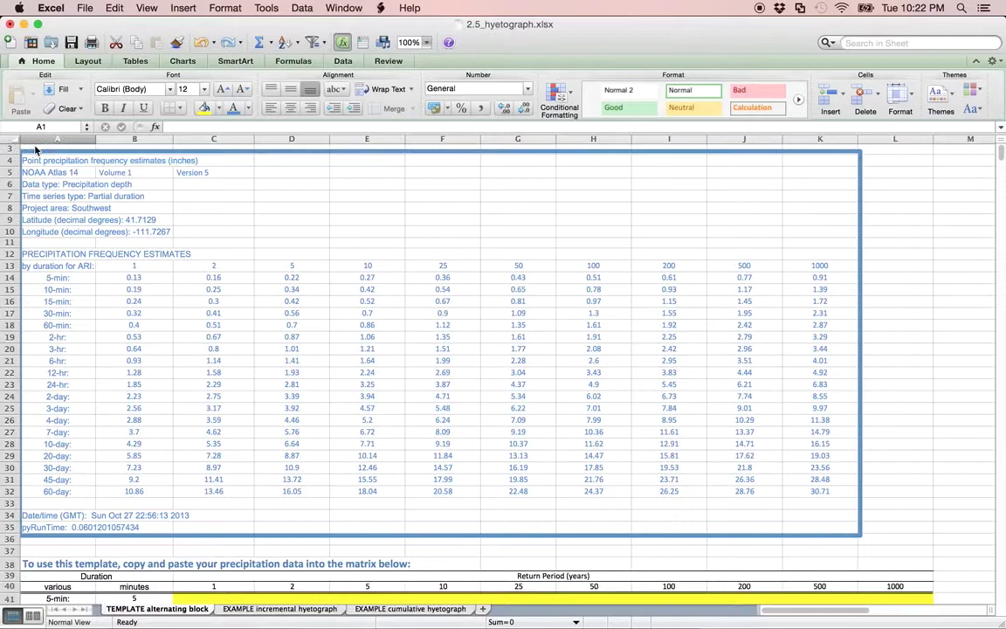
pyautogui.scroll(-1, 35, 150)
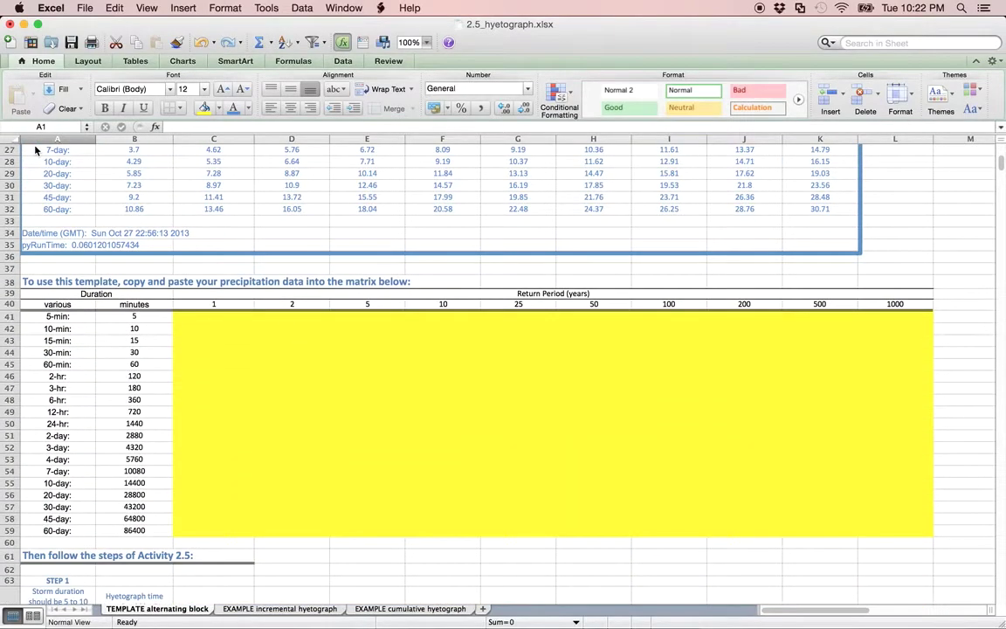
pyautogui.scroll(-5, 34, 150)
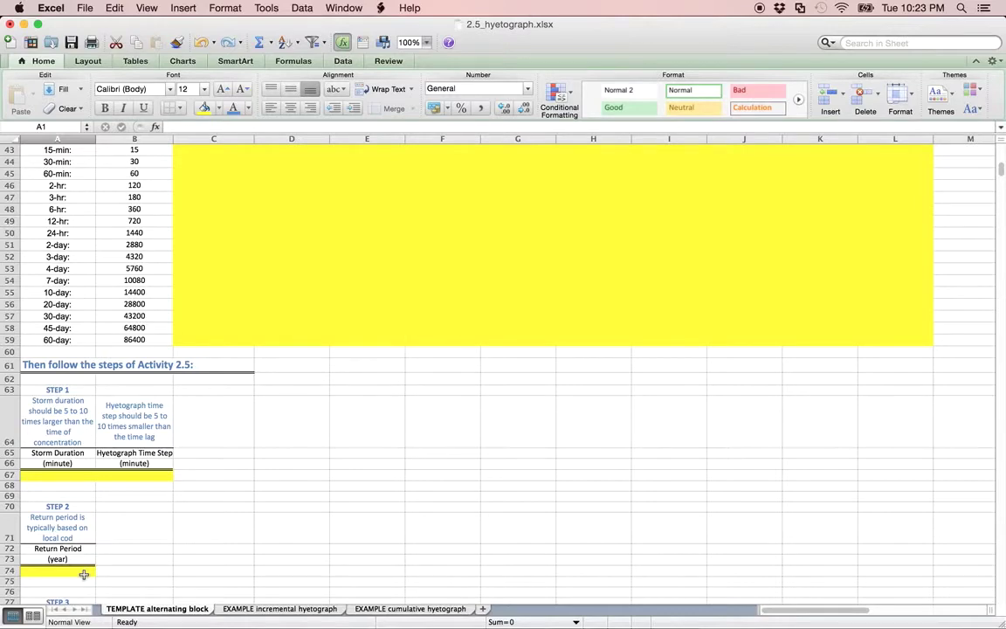
pyautogui.scroll(-10, 84, 574)
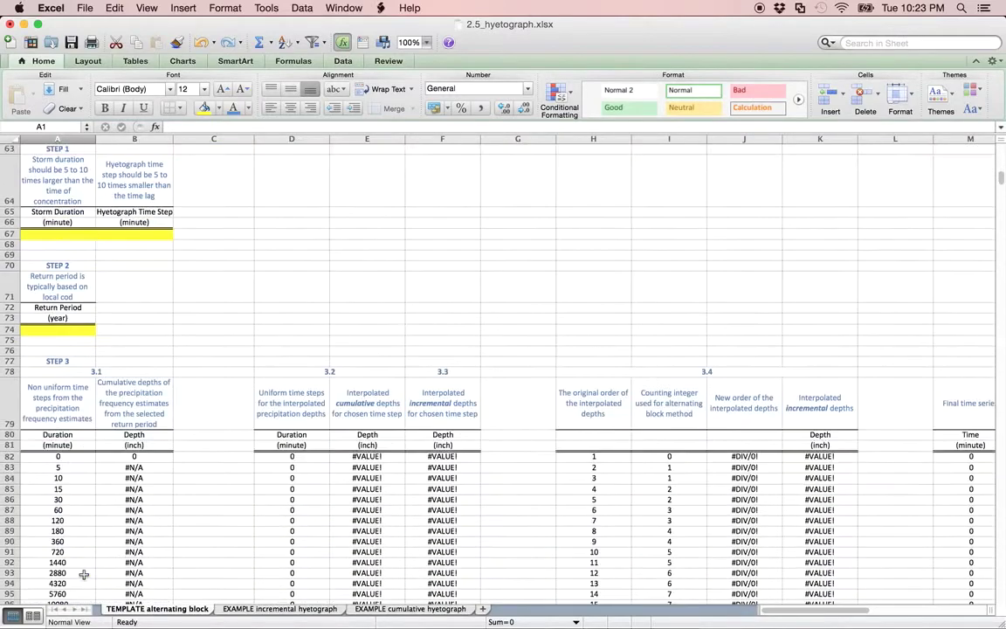
pyautogui.scroll(-2, 84, 573)
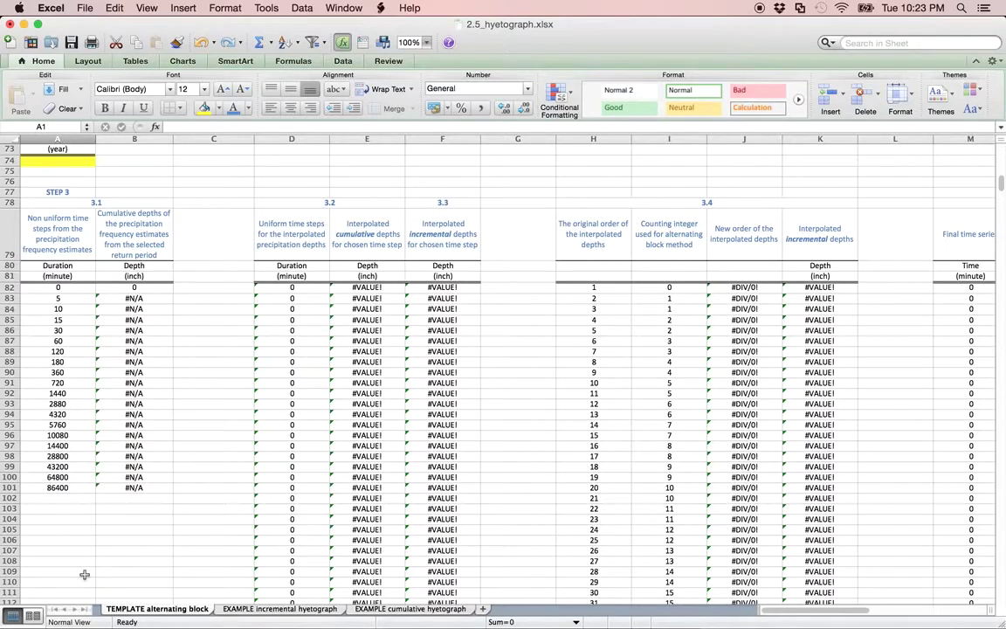
pyautogui.scroll(8, 84, 574)
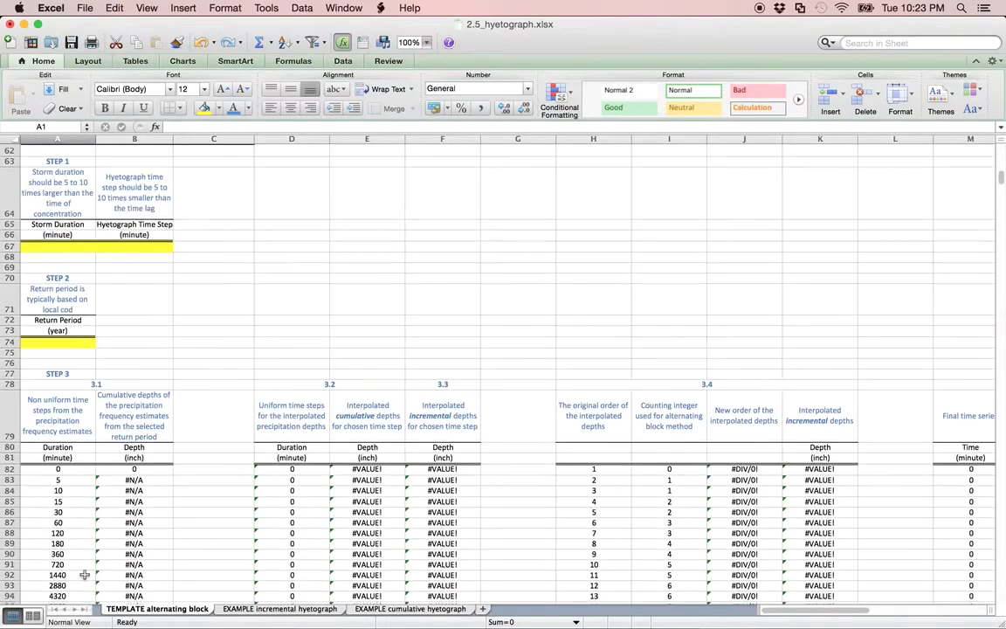
pyautogui.scroll(1, 84, 581)
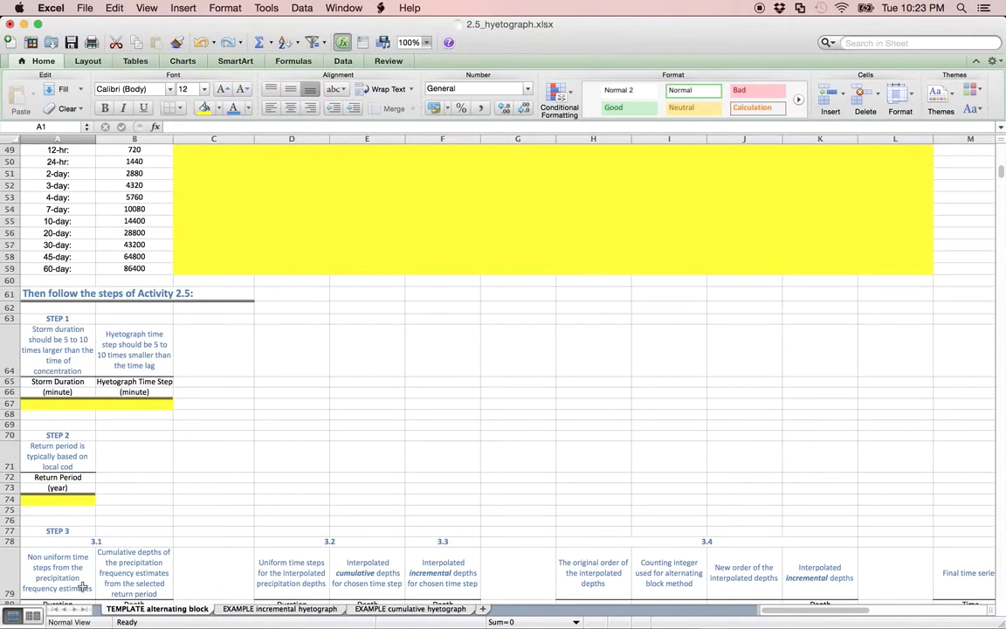
pyautogui.scroll(5, 84, 588)
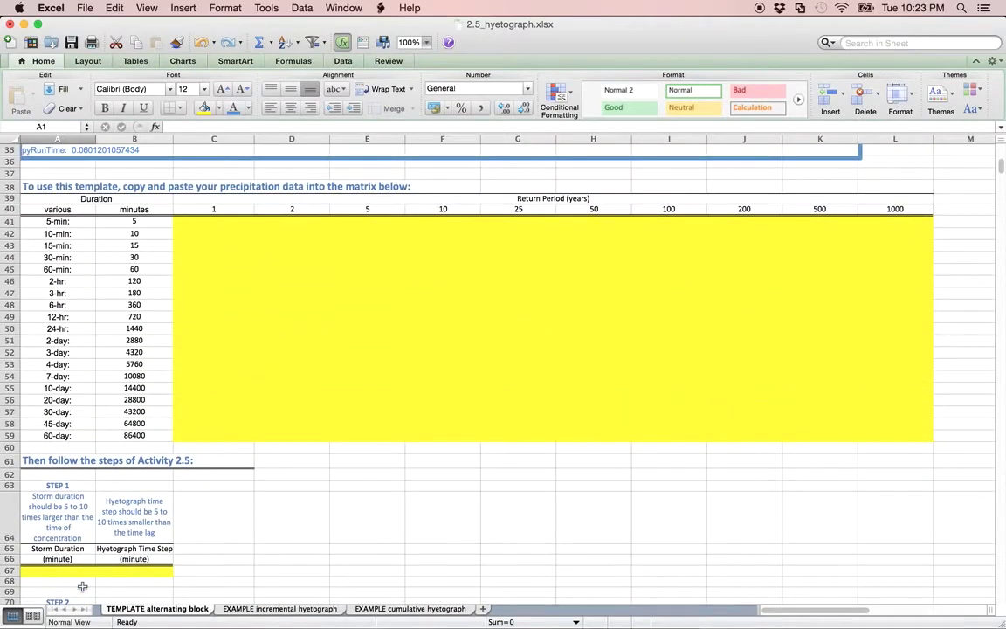
pyautogui.scroll(7, 82, 586)
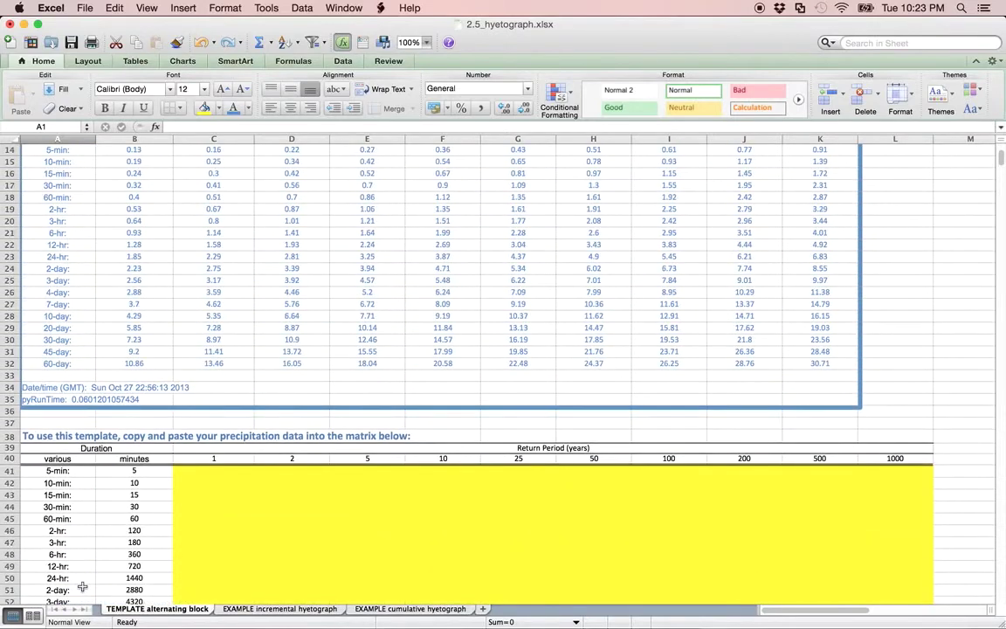
pyautogui.scroll(3, 83, 587)
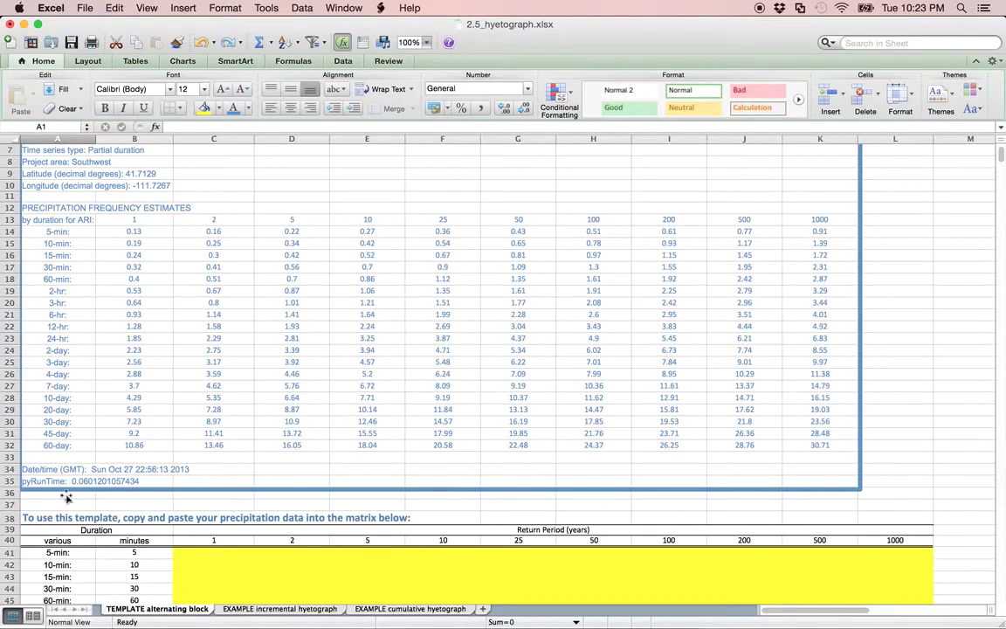
pyautogui.click(148, 230)
pyautogui.moveTo(147, 231); pyautogui.dragTo(800, 440)
pyautogui.press('super+c')
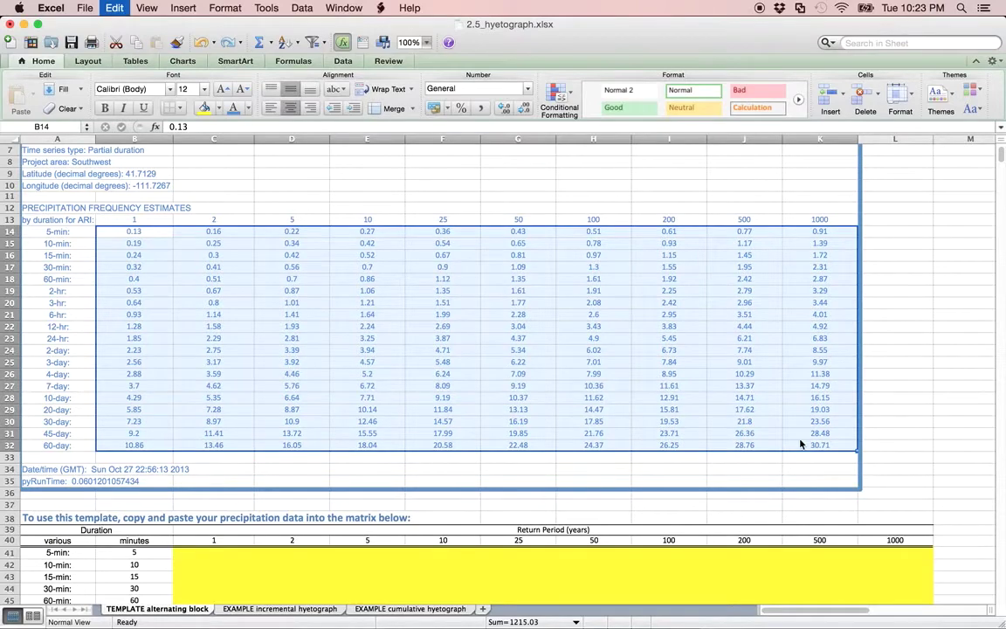
# Paste the depths at C41 to fill the yellow Return Period matrix.
pyautogui.scroll(-5, 800, 440)
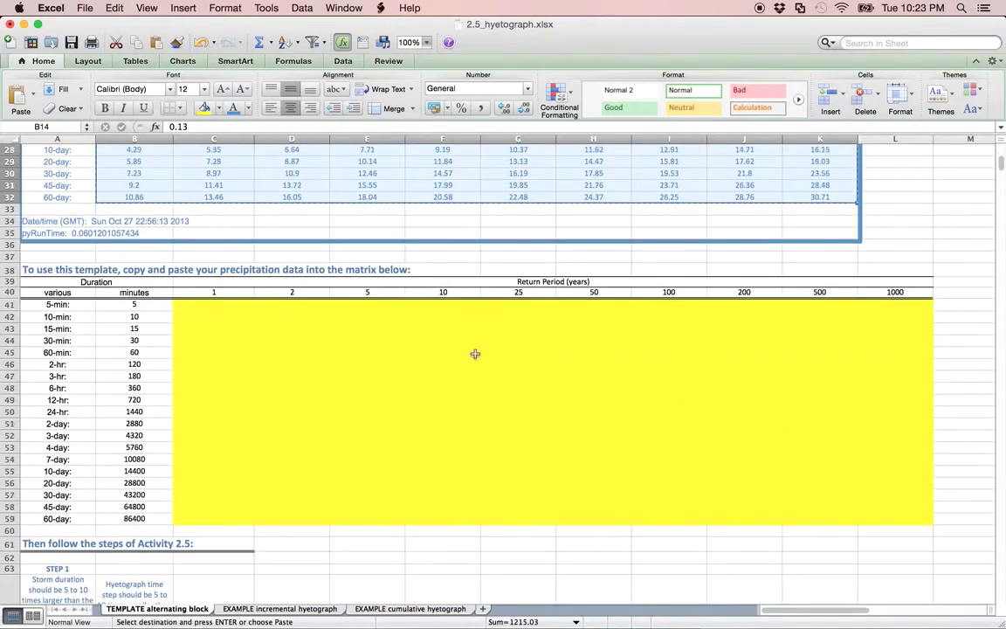
pyautogui.click(236, 308)
pyautogui.press('super+v')
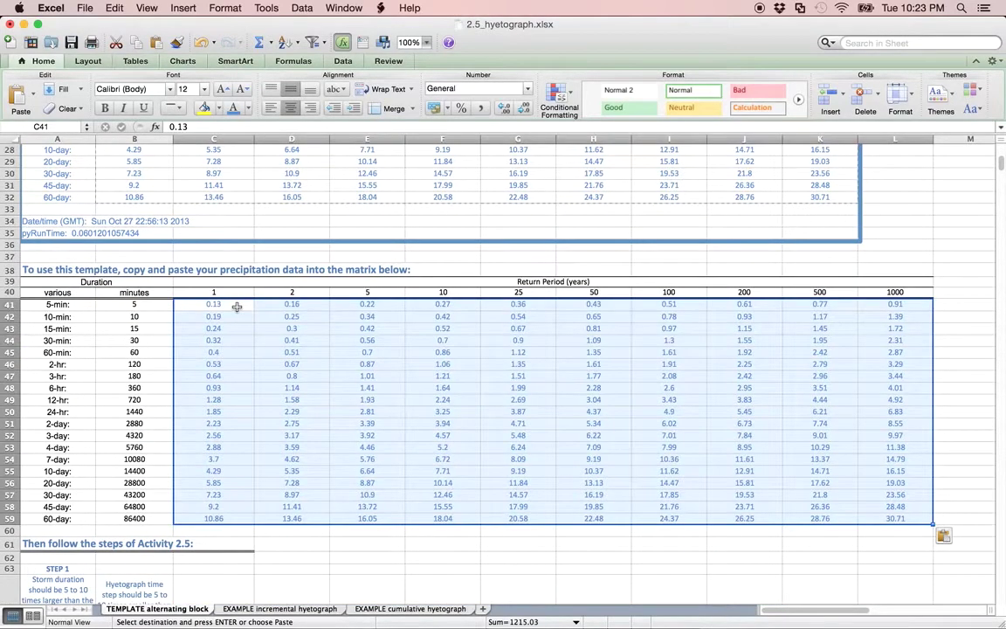
pyautogui.scroll(-5, 236, 308)
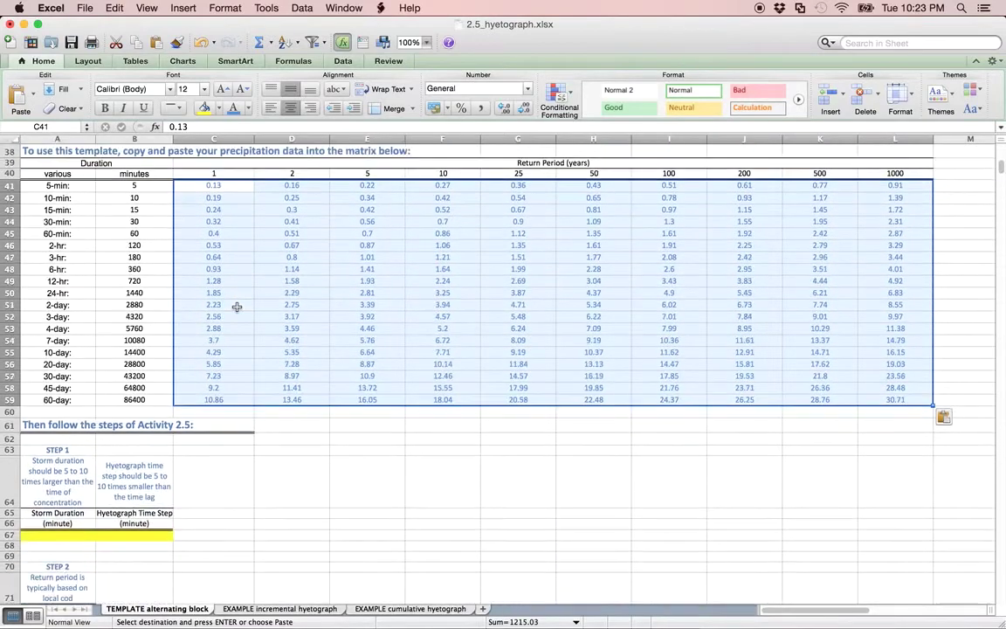
pyautogui.scroll(-1, 237, 308)
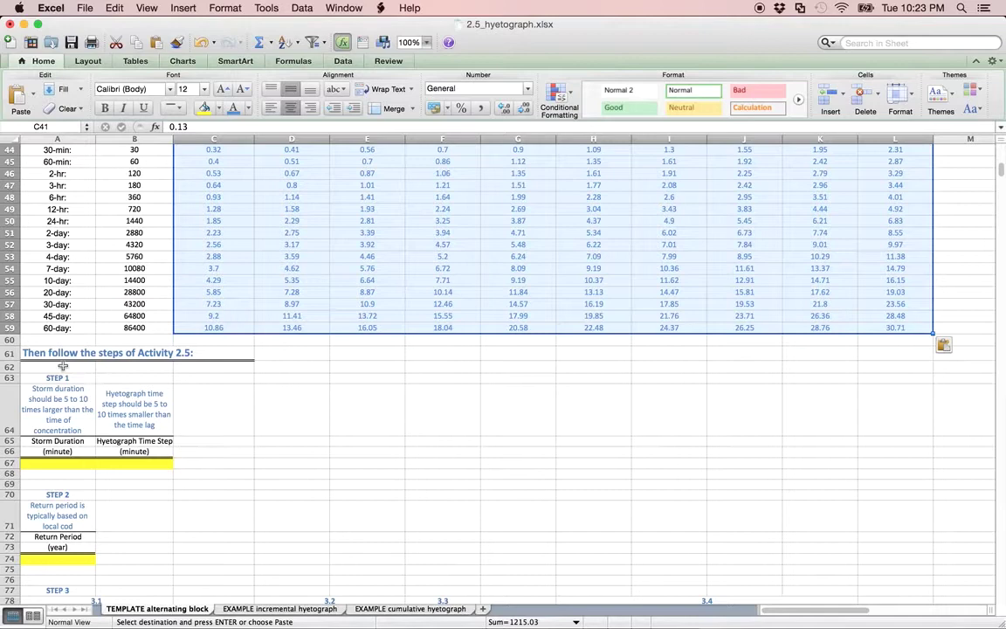
pyautogui.click(59, 461)
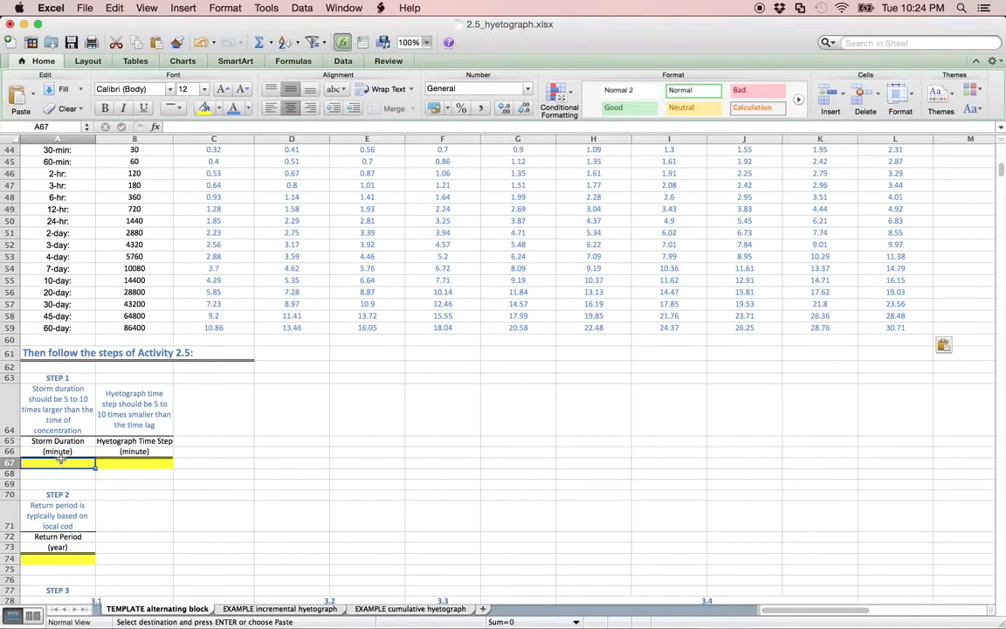
# Enter a 60-minute storm duration and a 5-minute hyetograph time step.
pyautogui.write('60')
pyautogui.press('Tab')
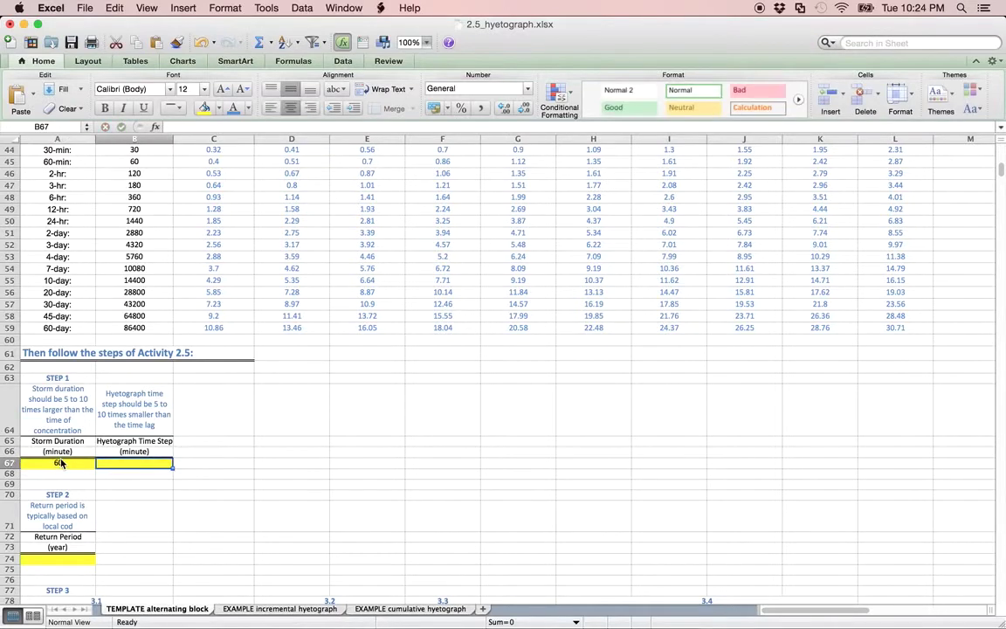
pyautogui.write('5')
pyautogui.press('Return')
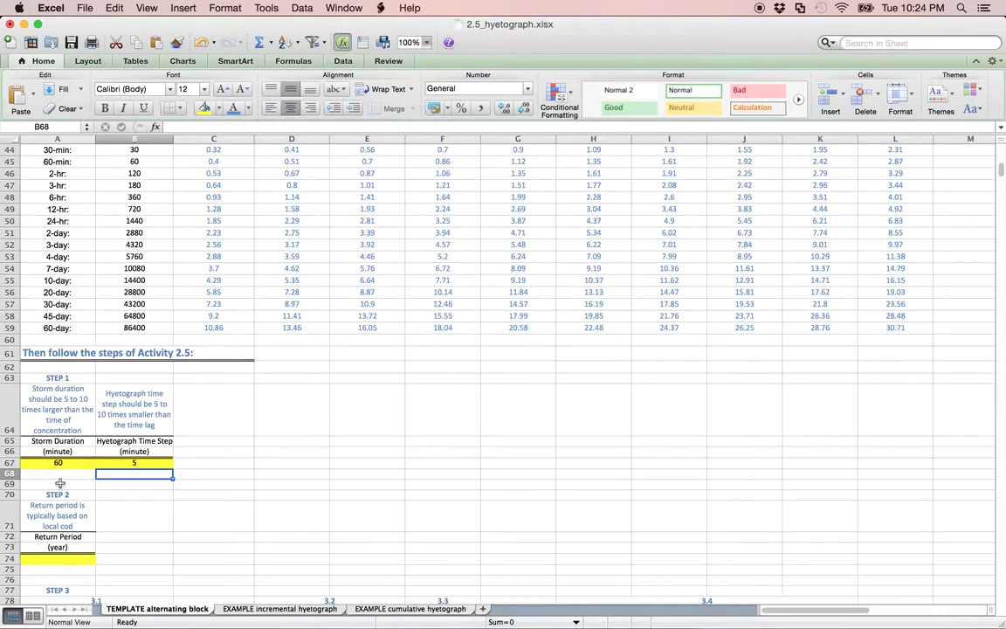
# Enter 50 years as the return period in A74.
pyautogui.click(56, 558)
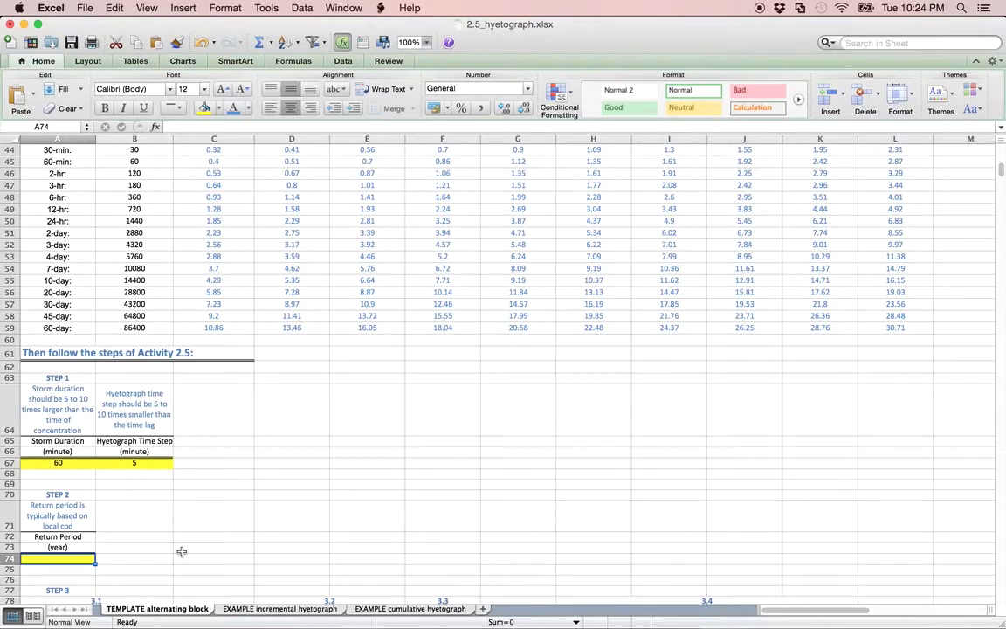
pyautogui.write('50')
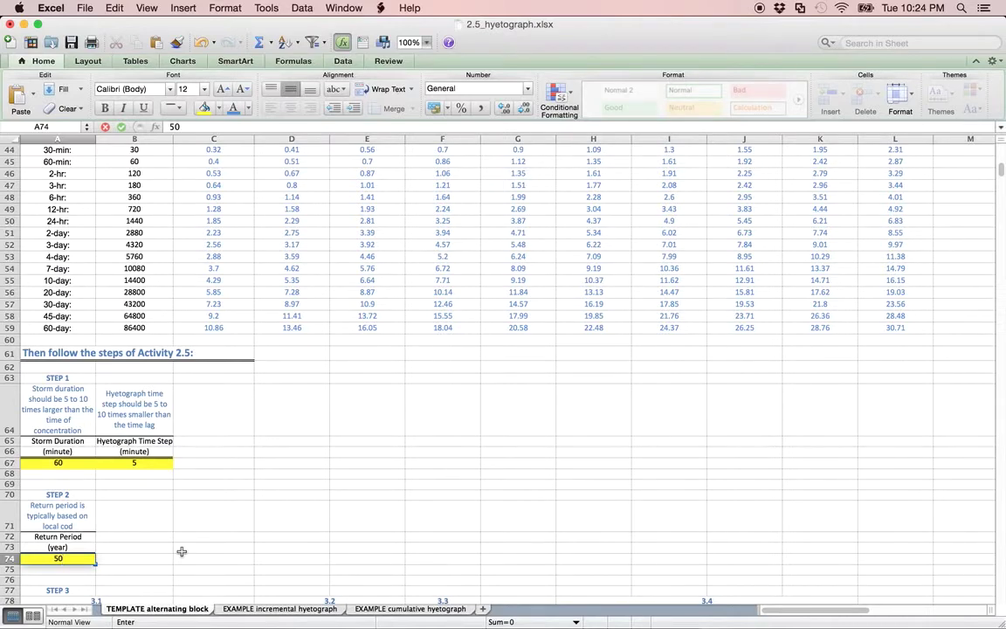
pyautogui.press('Return')
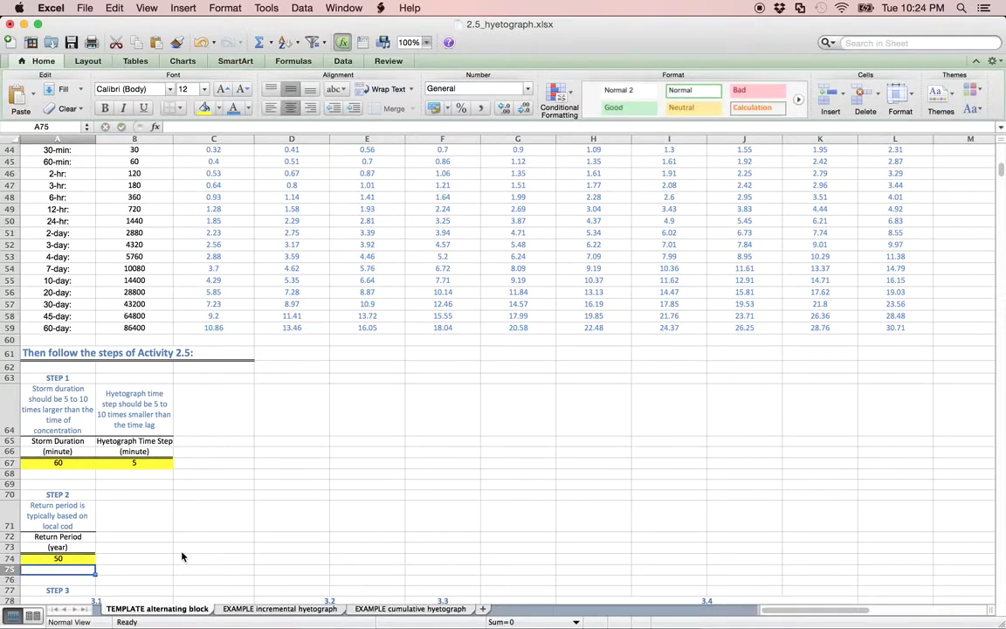
# Review Step 3.1 durations and cumulative depths, then the 3.2 interpolated depths for 5–60 minutes.
pyautogui.scroll(-10, 183, 557)
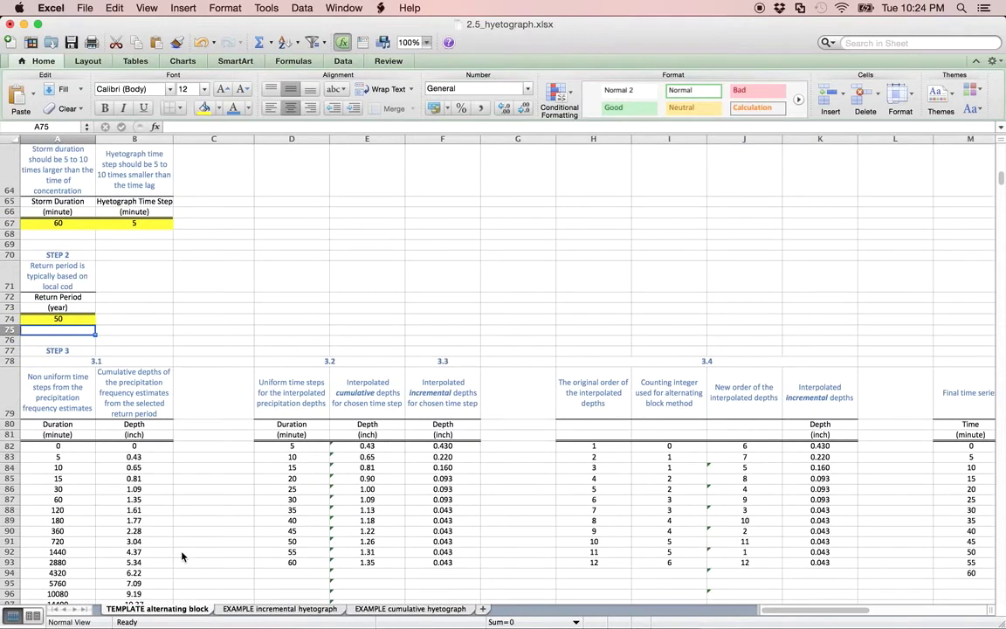
pyautogui.scroll(-5, 182, 557)
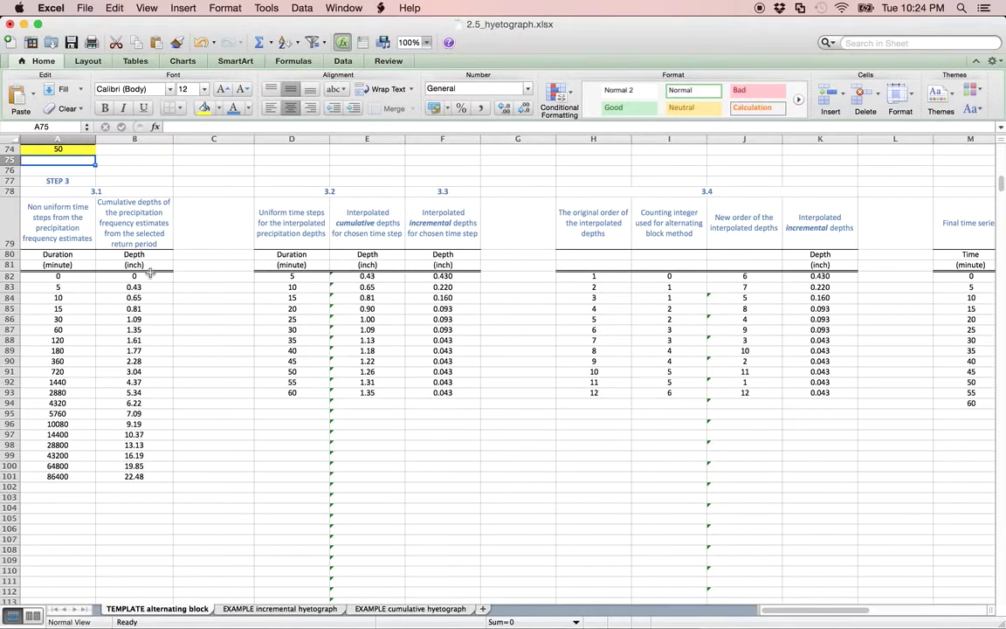
pyautogui.click(125, 193)
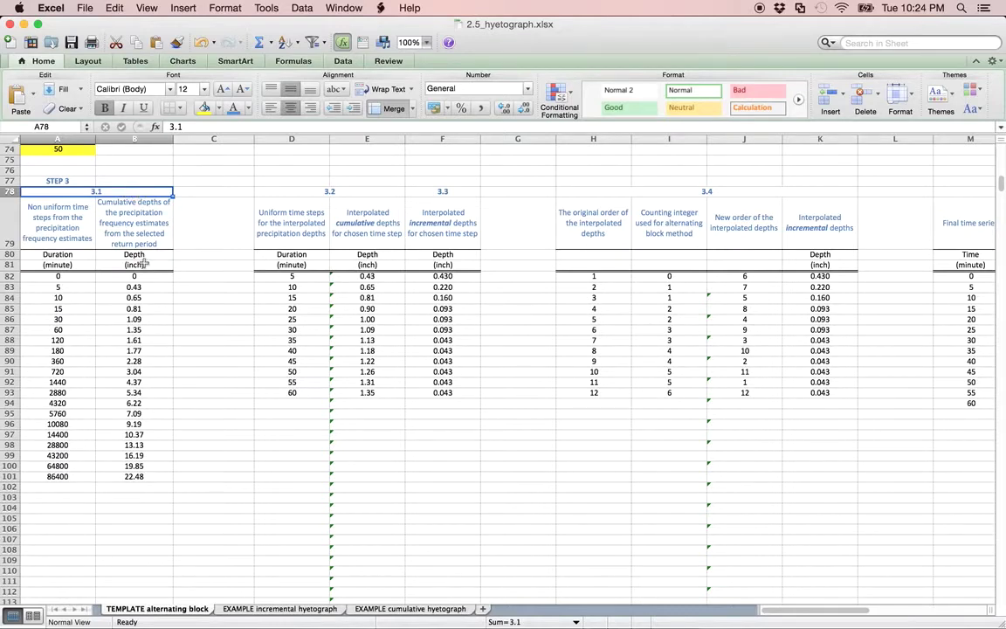
pyautogui.moveTo(133, 276); pyautogui.dragTo(146, 476)
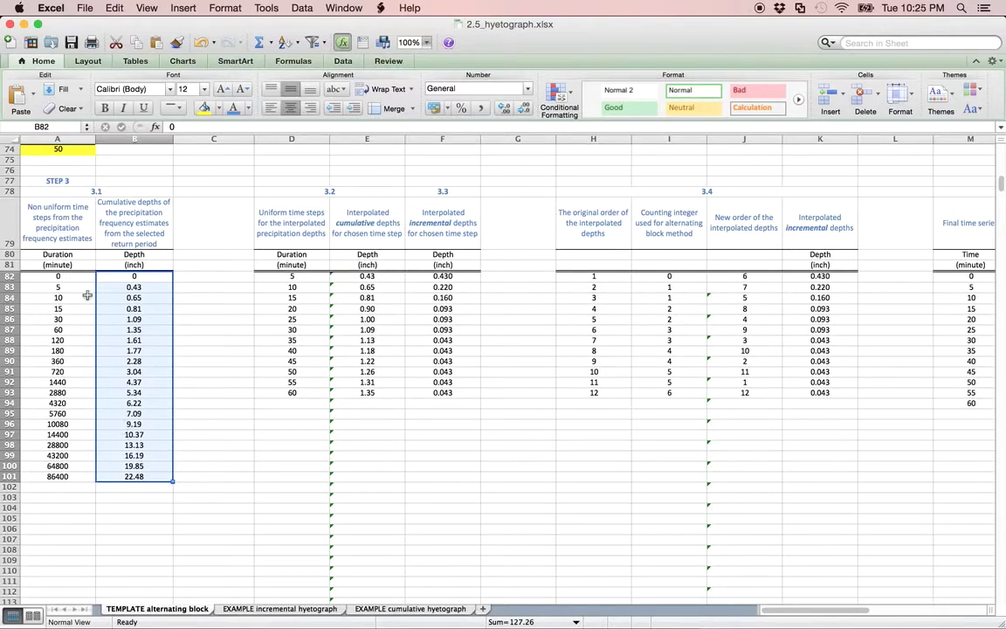
pyautogui.moveTo(59, 276); pyautogui.dragTo(82, 483)
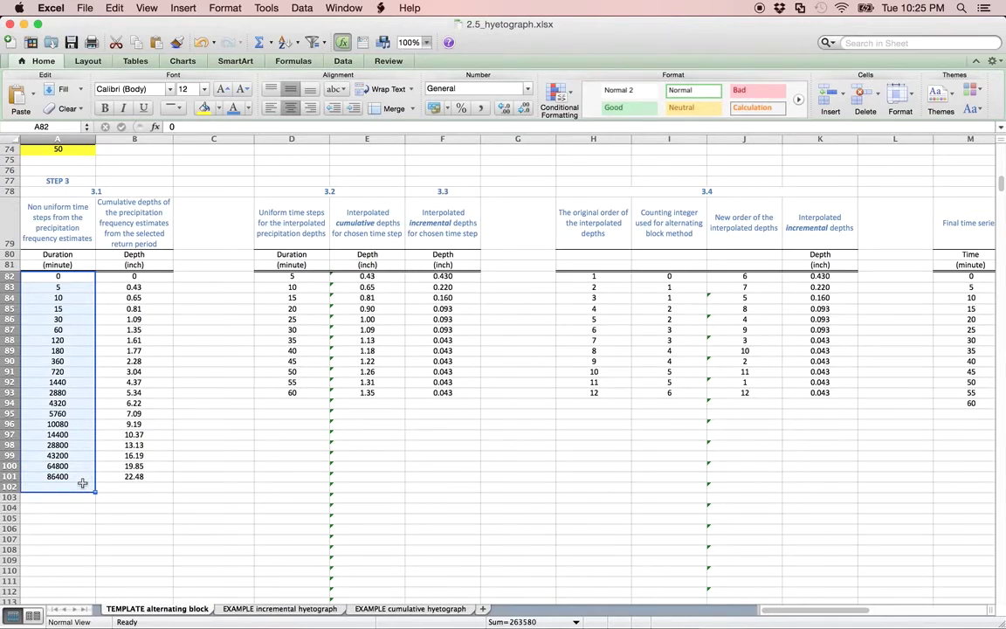
pyautogui.click(313, 193)
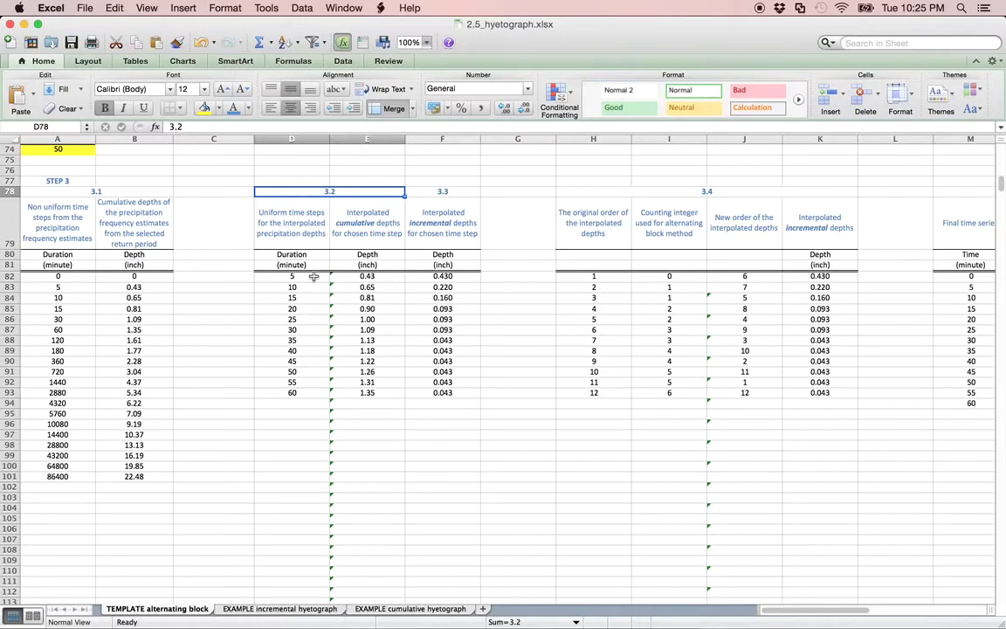
pyautogui.moveTo(312, 276); pyautogui.dragTo(394, 390)
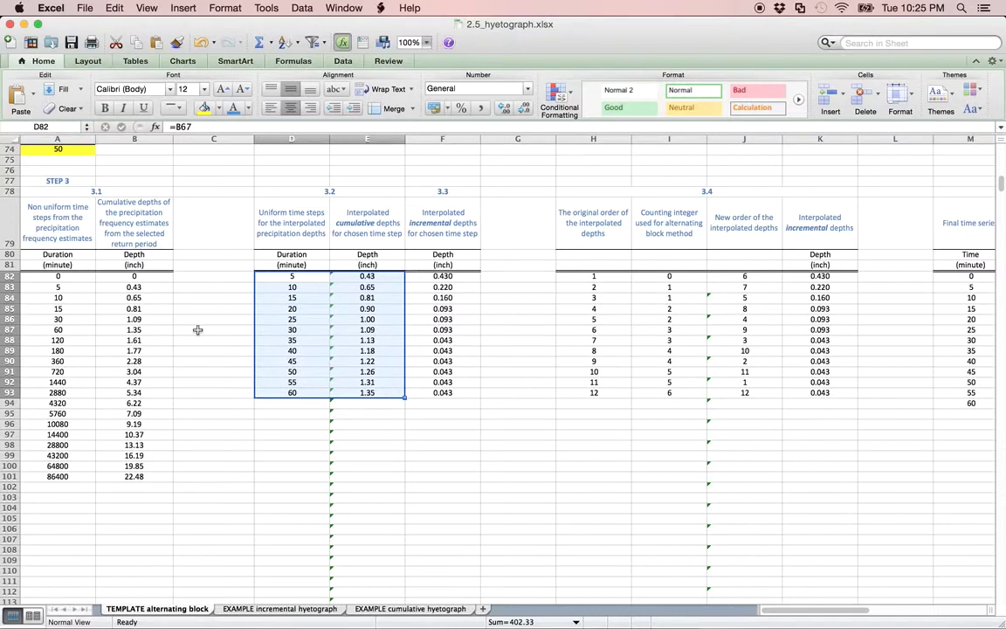
pyautogui.click(152, 320)
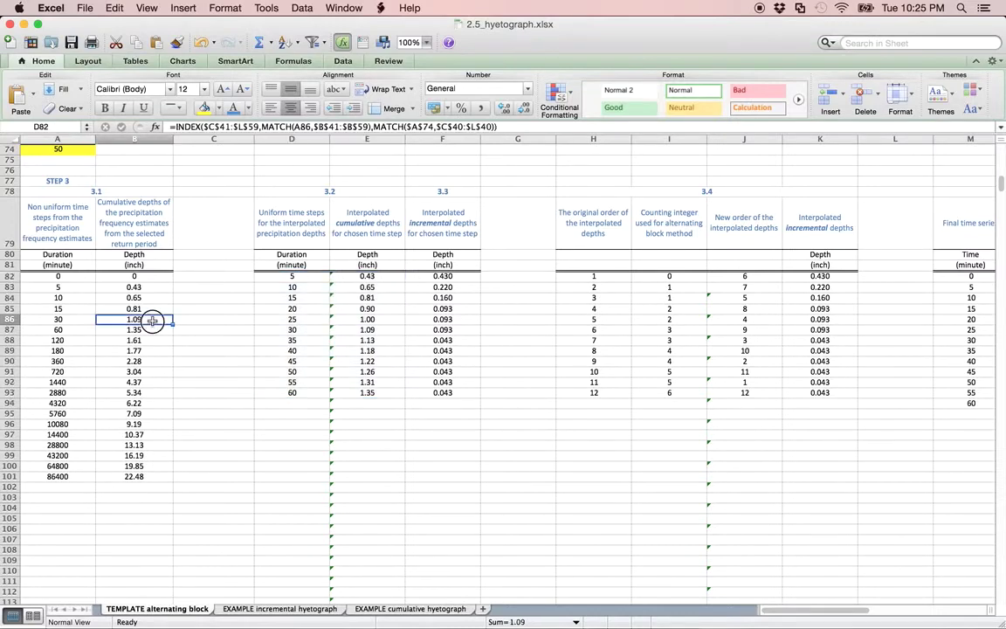
pyautogui.click(352, 332)
pyautogui.click(109, 329)
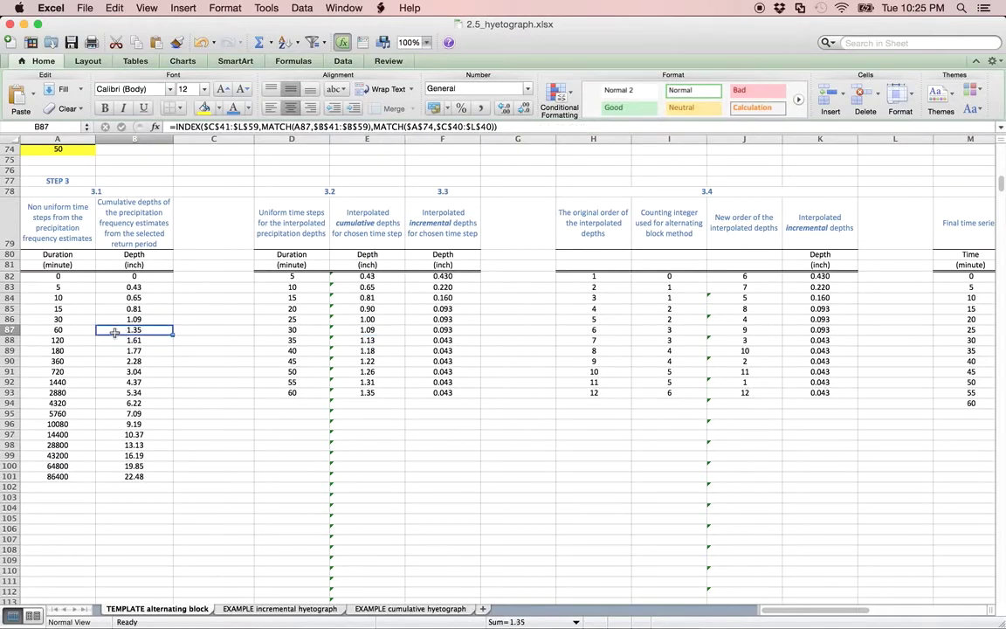
pyautogui.click(345, 393)
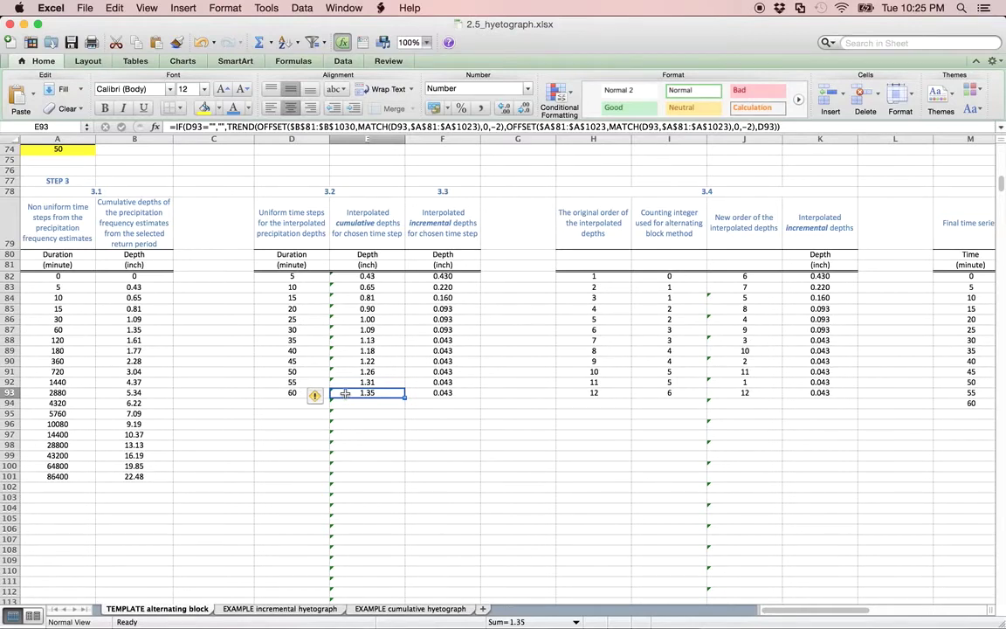
pyautogui.click(447, 189)
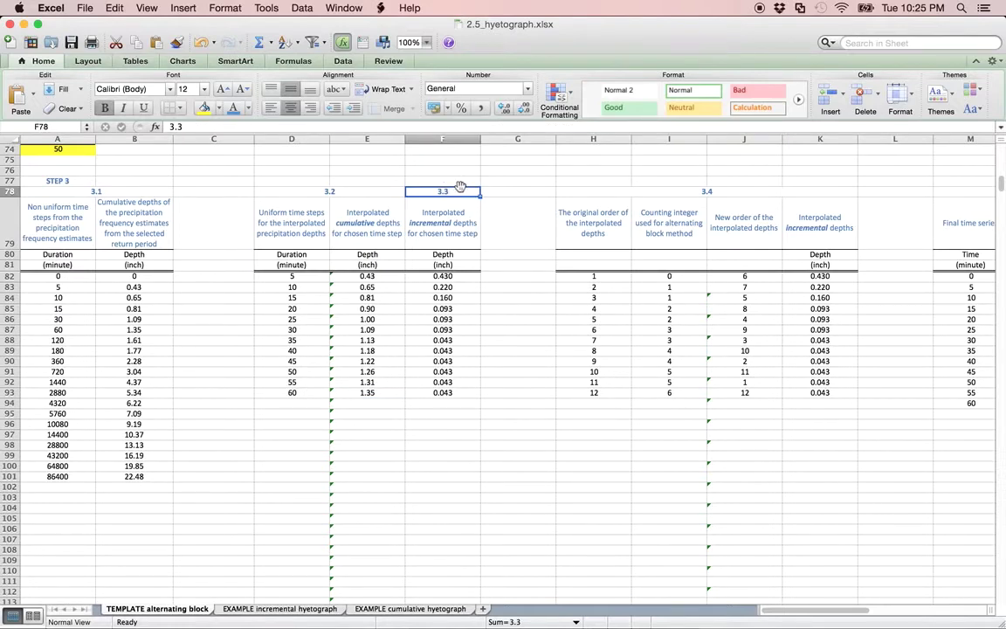
pyautogui.click(458, 276)
pyautogui.moveTo(457, 276); pyautogui.dragTo(453, 394)
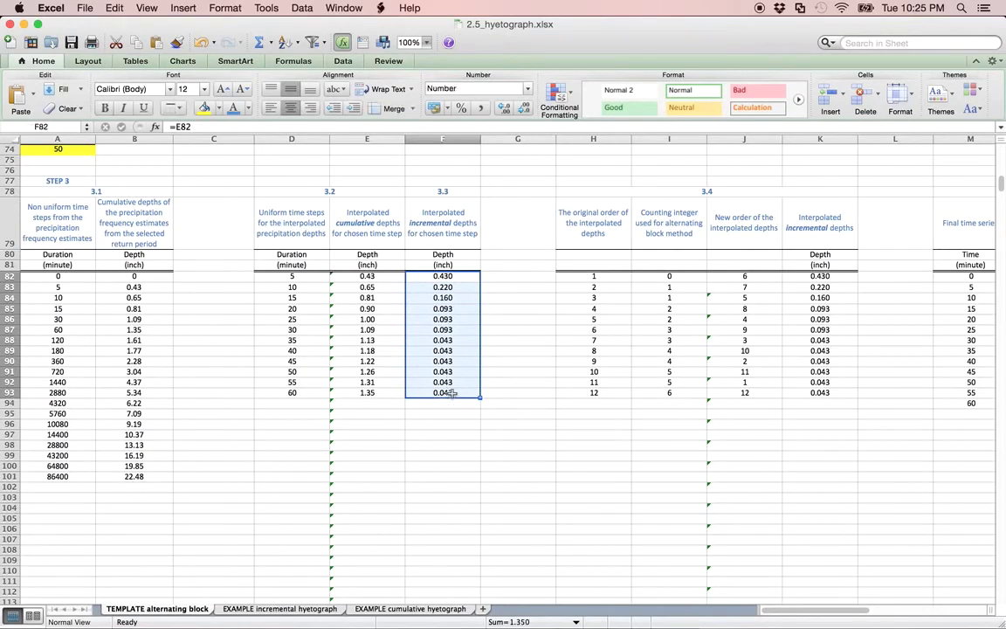
# Inspect the 3.4 alternating block section and the 3.5 new-order formulas in J82:K82 and J92:K93.
pyautogui.click(583, 194)
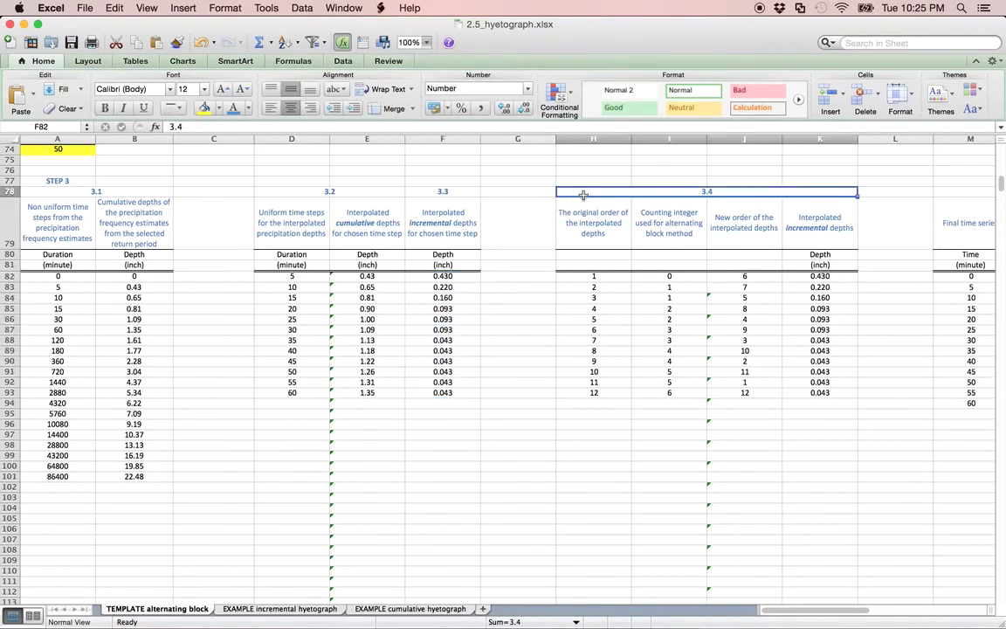
pyautogui.hscroll(5, 584, 194)
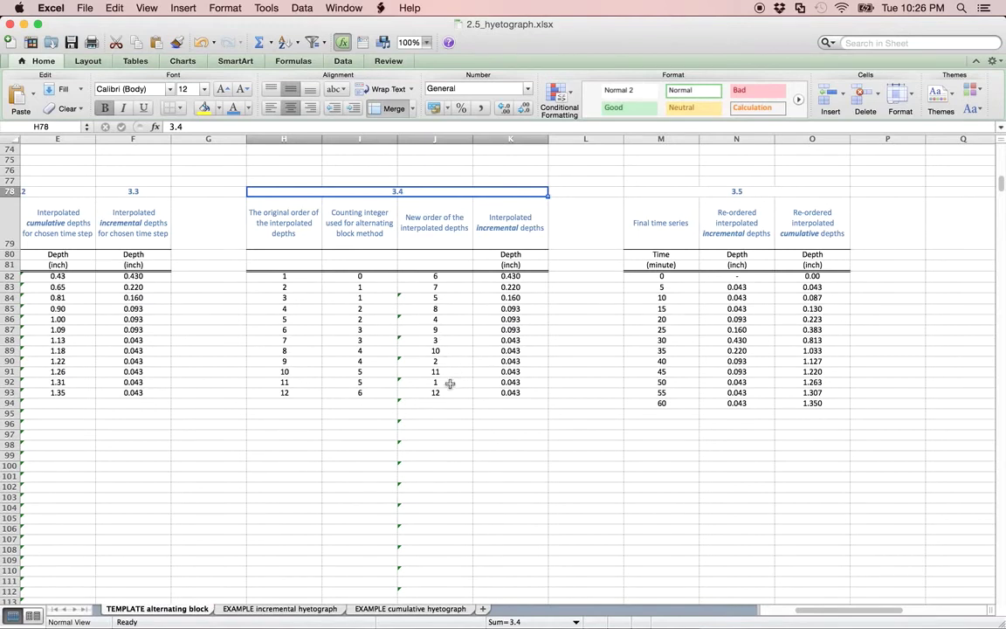
pyautogui.moveTo(450, 383); pyautogui.dragTo(486, 394)
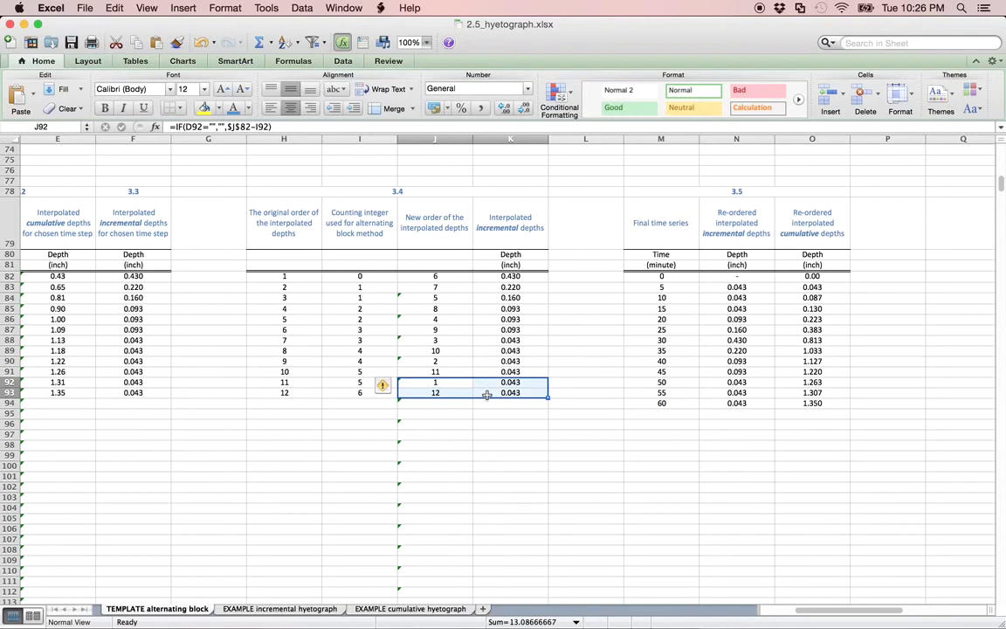
pyautogui.moveTo(450, 276); pyautogui.dragTo(479, 277)
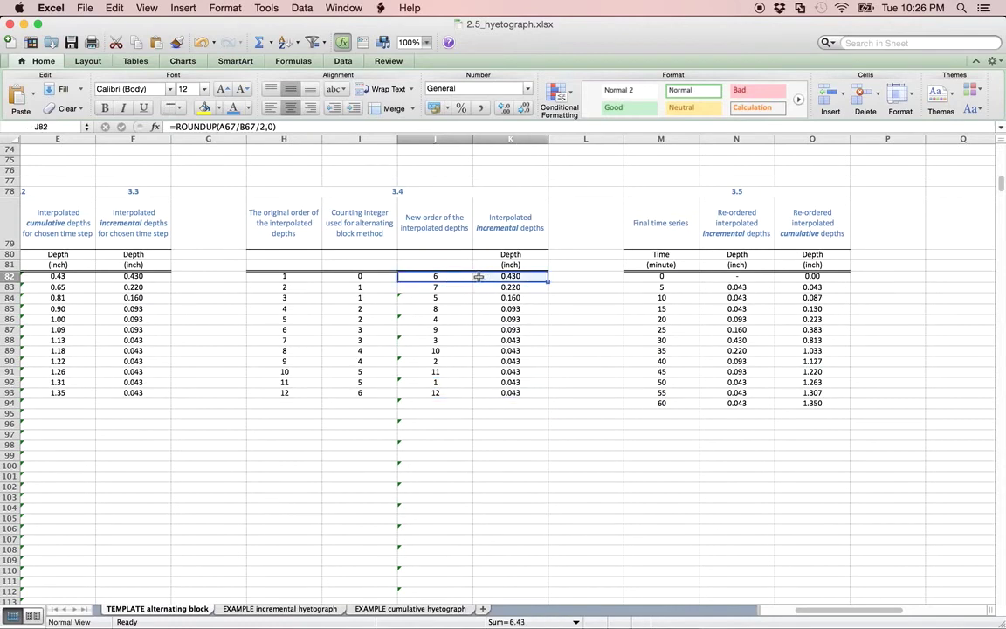
pyautogui.hscroll(4, 479, 277)
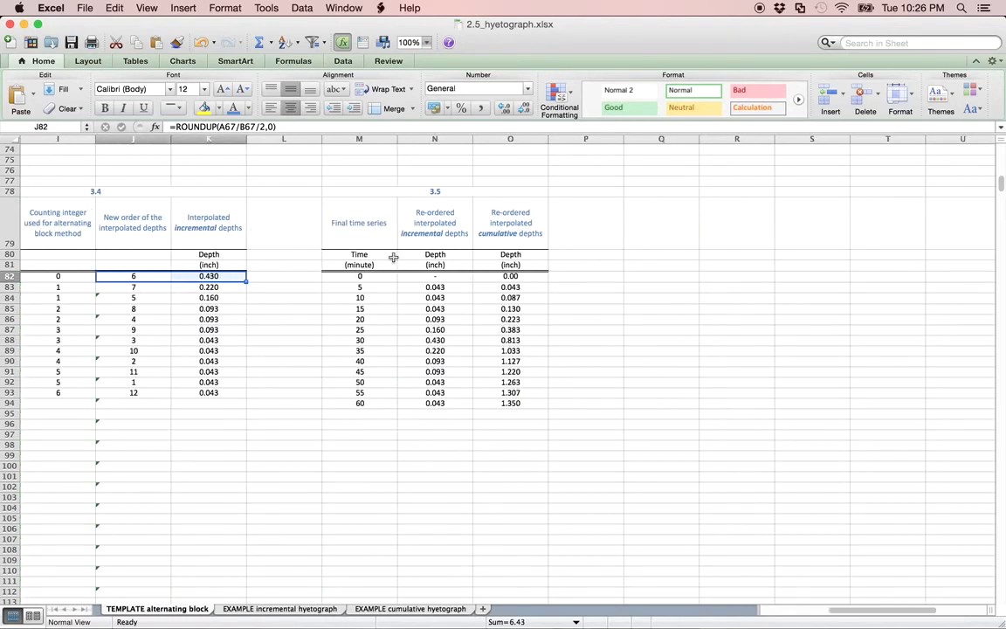
pyautogui.moveTo(359, 254); pyautogui.dragTo(501, 400)
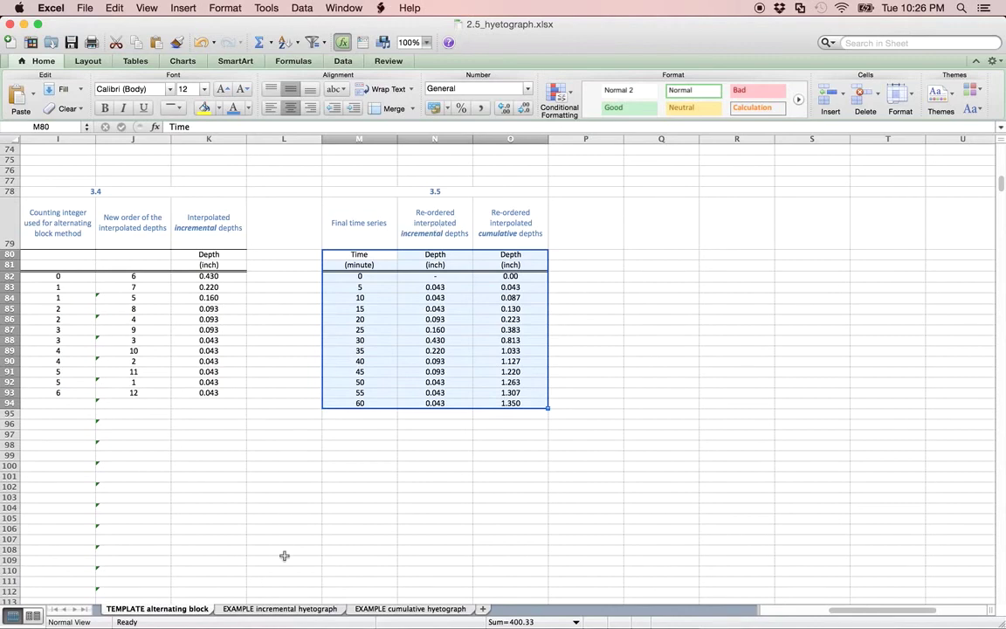
pyautogui.click(279, 609)
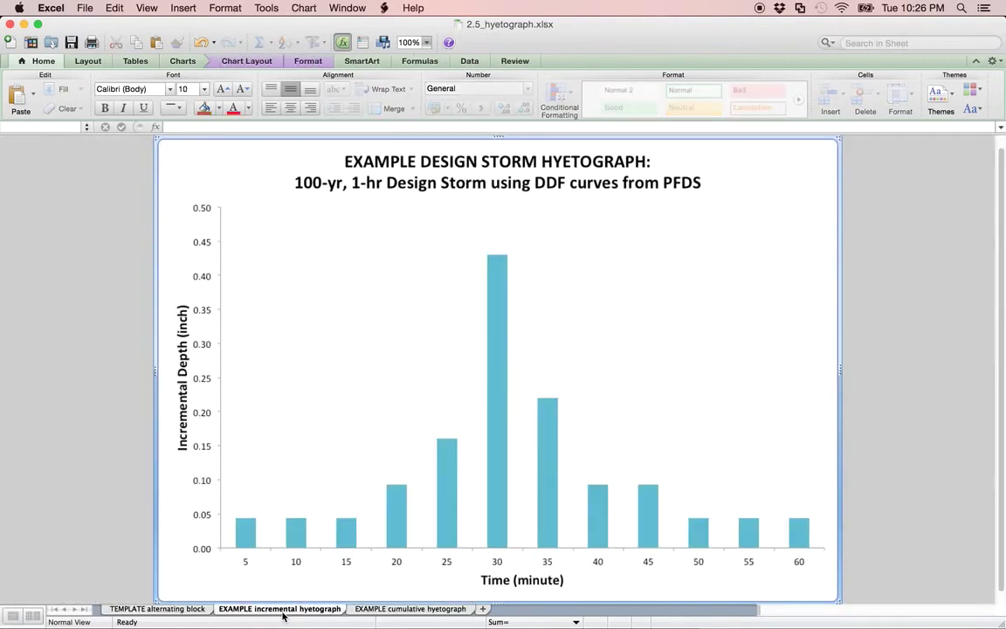
pyautogui.click(189, 608)
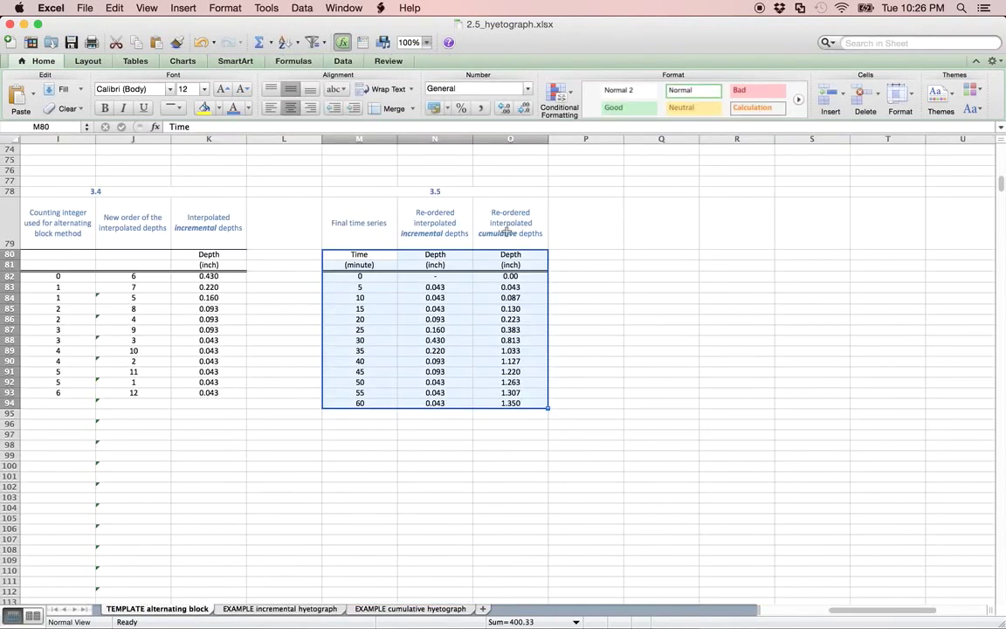